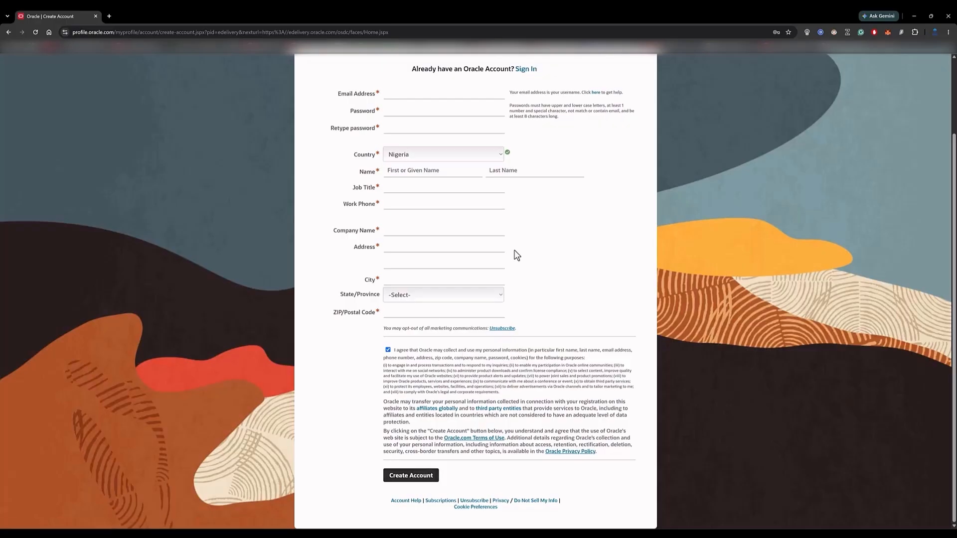
Step: Choose 'Sign In' on the Create Account page to use an existing Oracle account
click(530, 71)
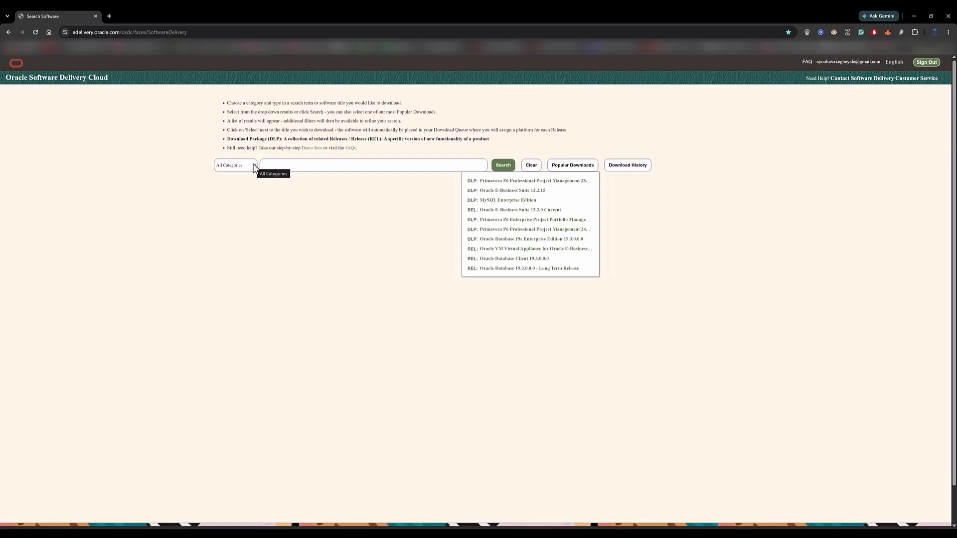
Step: Search Download Packages for 'primavera p6 pro', pick P6 Professional Project Management, and queue release 25.12.0.0.0
click(251, 168)
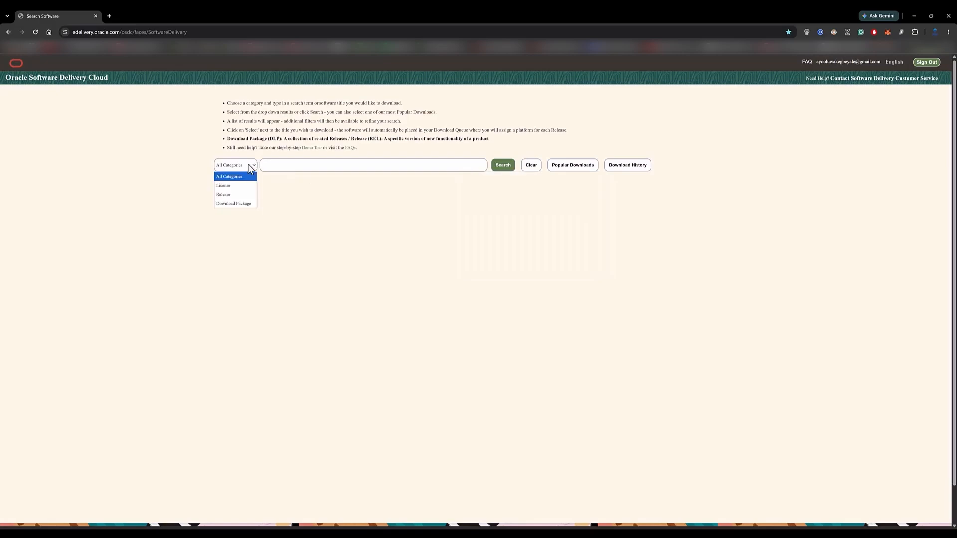
click(241, 204)
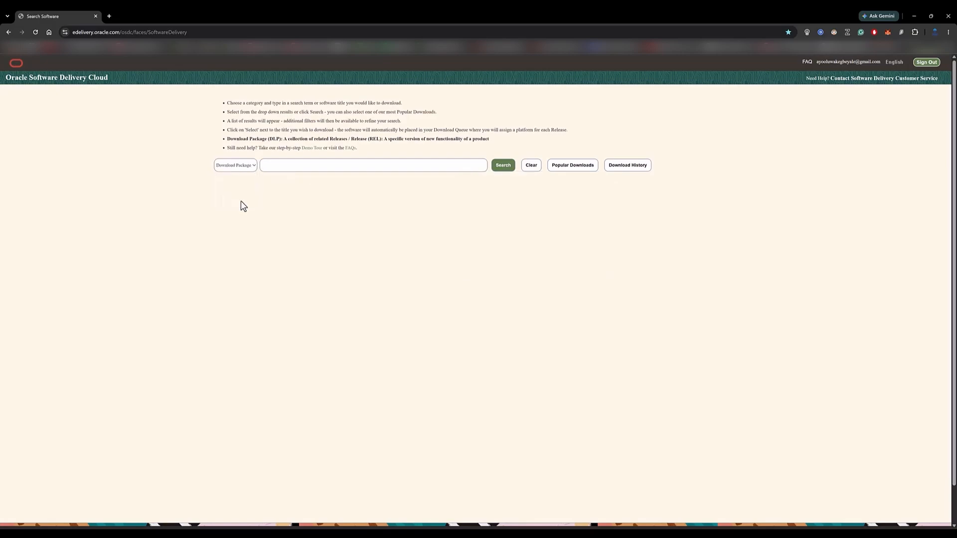
click(288, 168)
text(primavera p6)
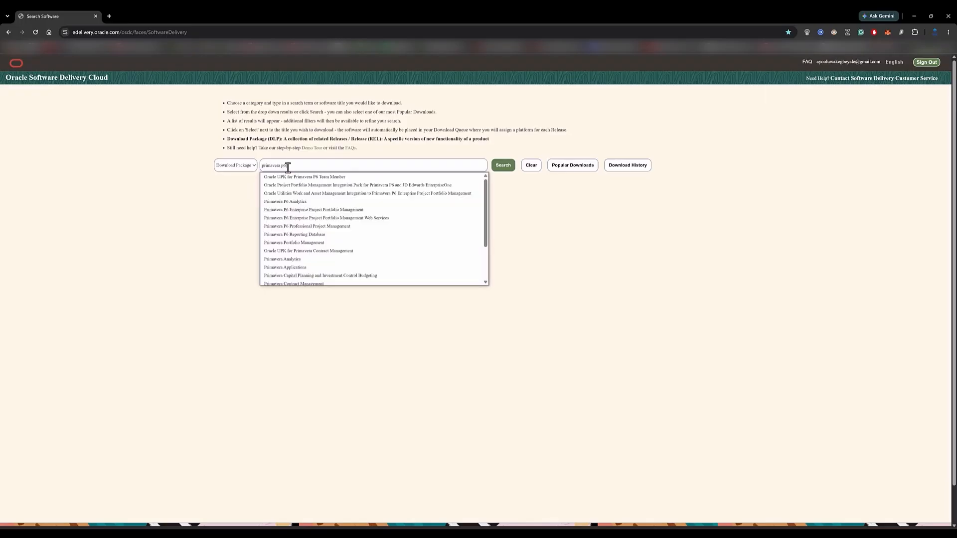
text( pro)
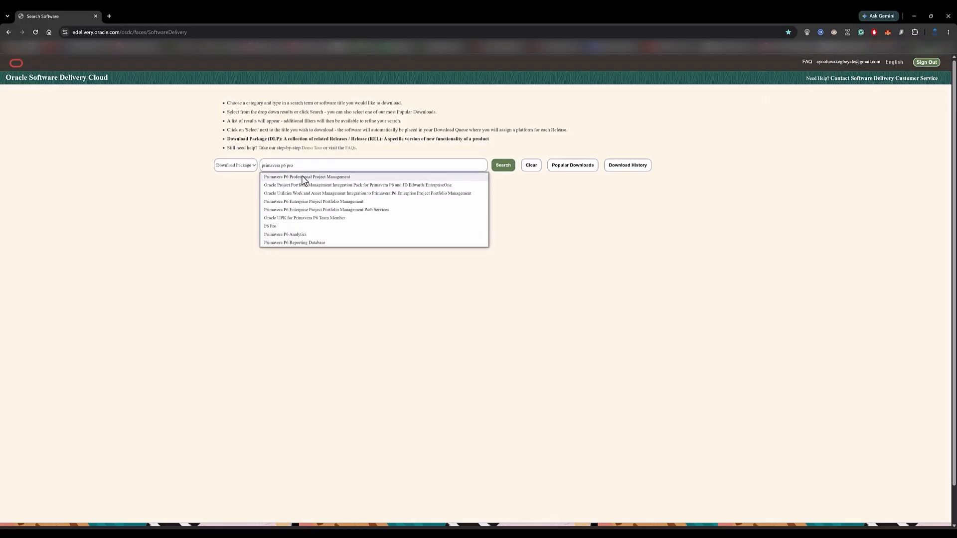
click(334, 178)
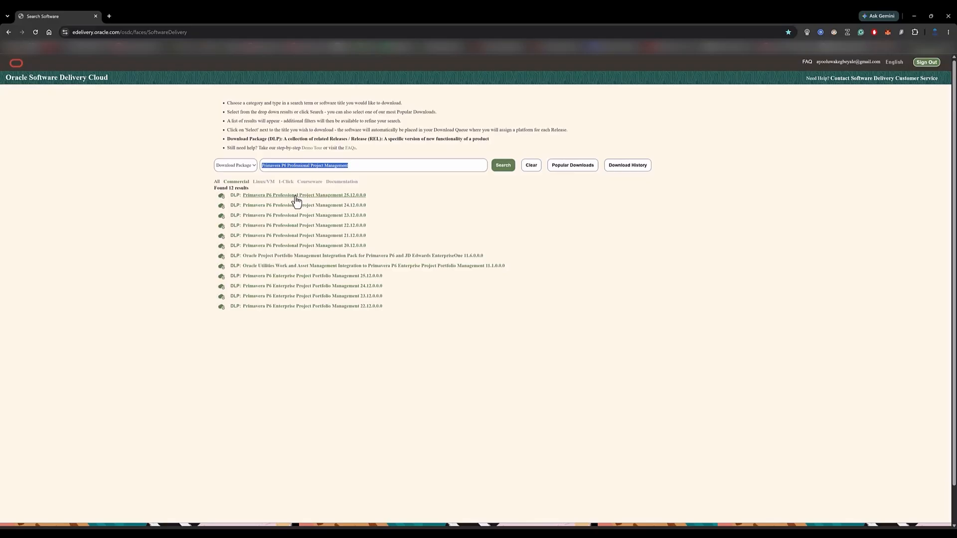
click(295, 196)
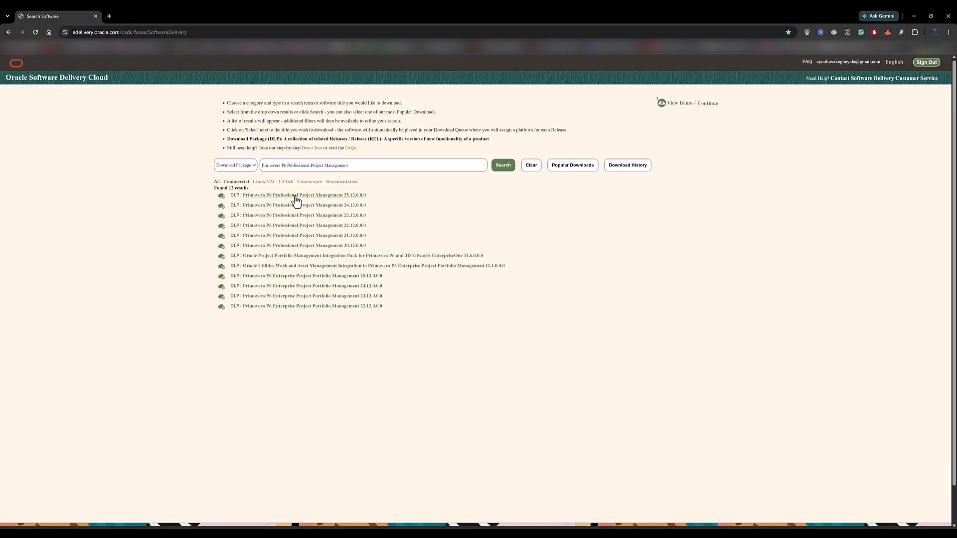
Step: Continue to the download queue and keep Microsoft Windows x64 as the release platform
click(706, 104)
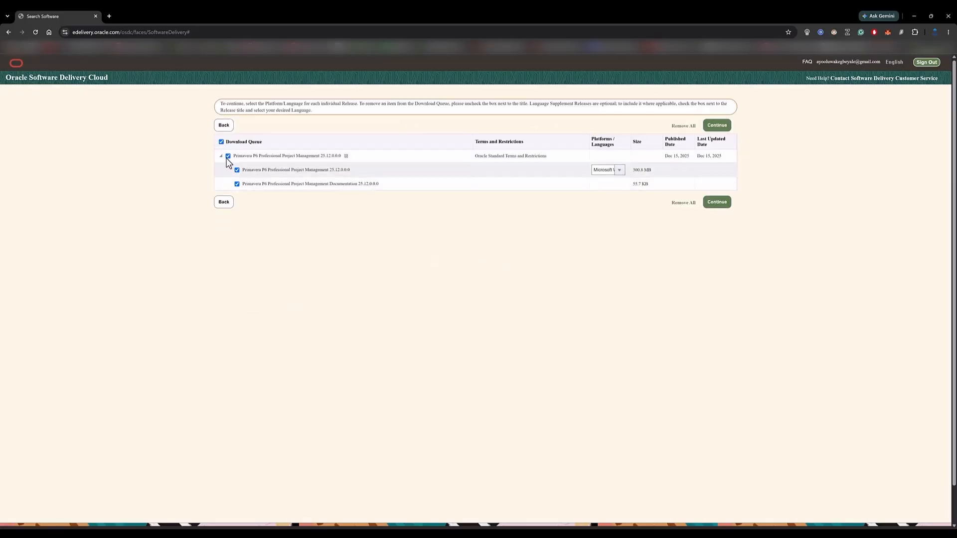
click(619, 172)
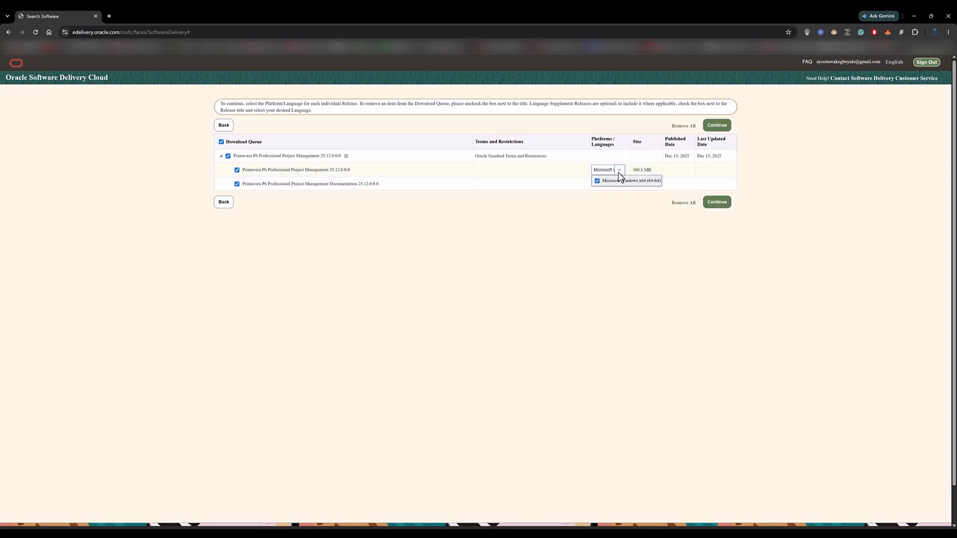
click(716, 201)
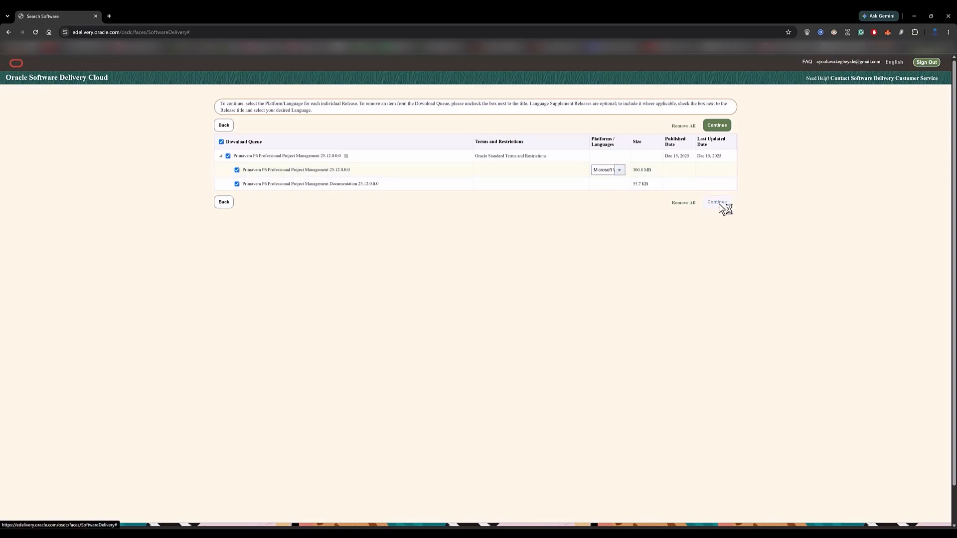
Step: Accept the Oracle licence agreement and download the 4 files (300.9 MB) via the download manager
scroll(418, 173, down, 3)
scroll(418, 175, down, 20)
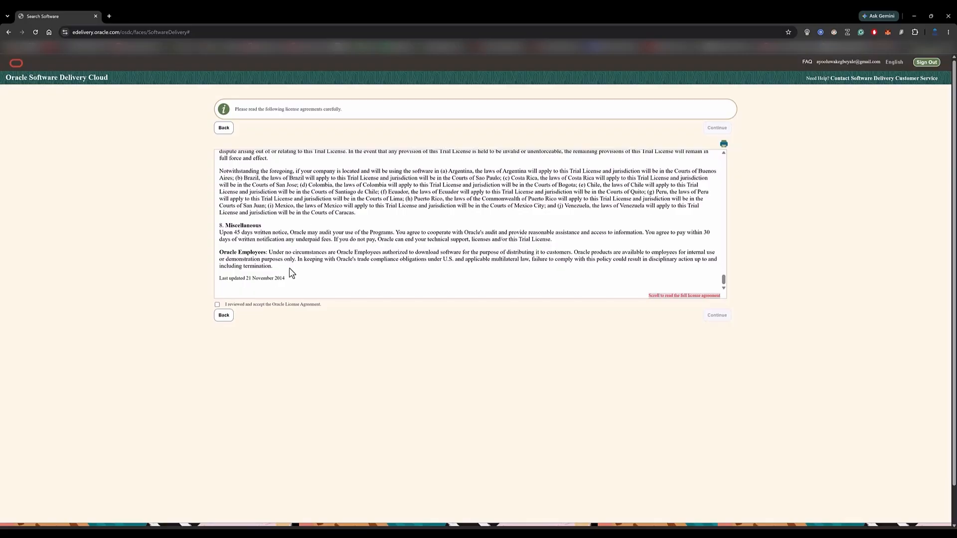
click(217, 305)
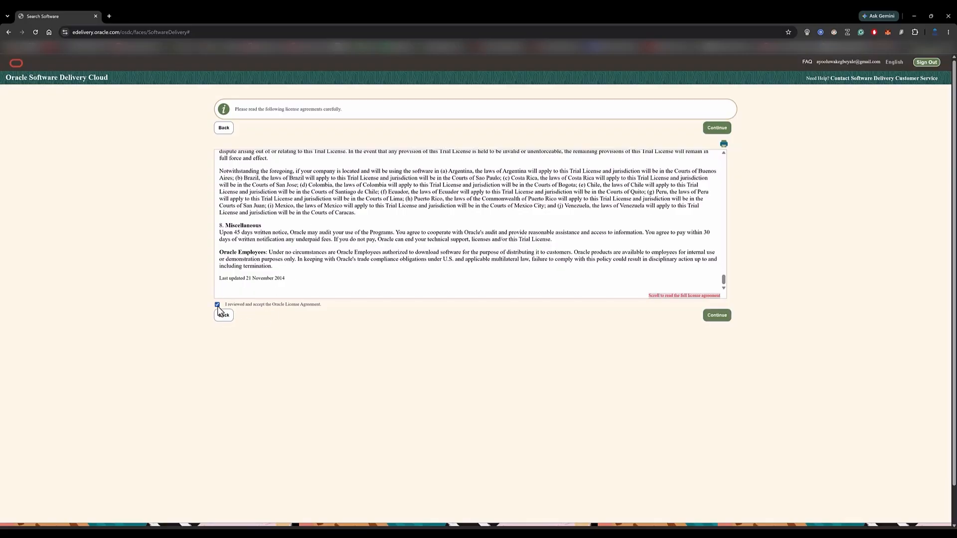
click(718, 318)
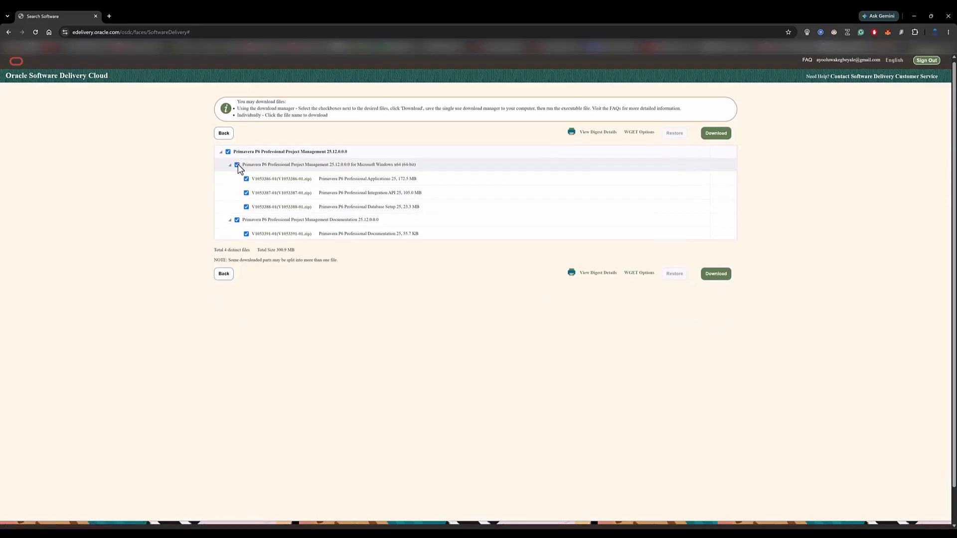
scroll(238, 164, down, 1)
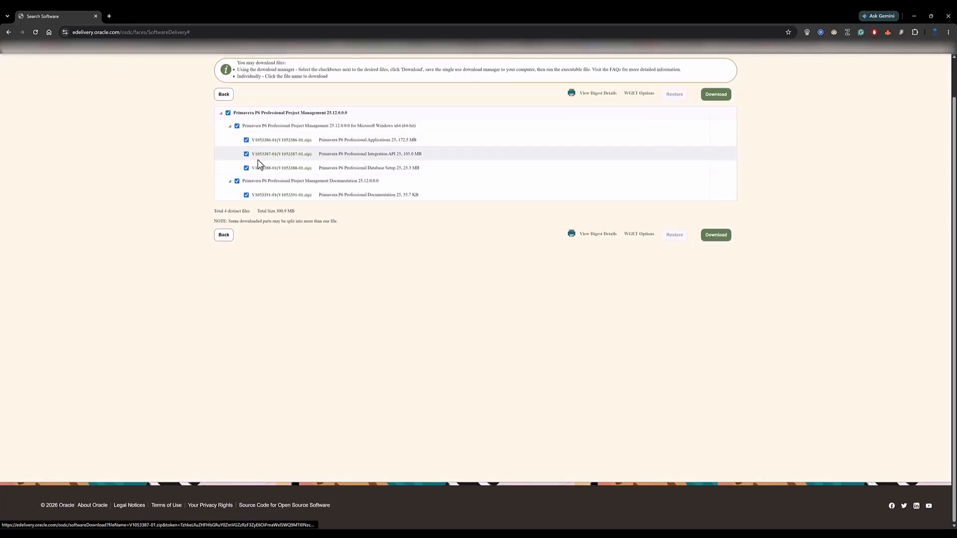
click(722, 234)
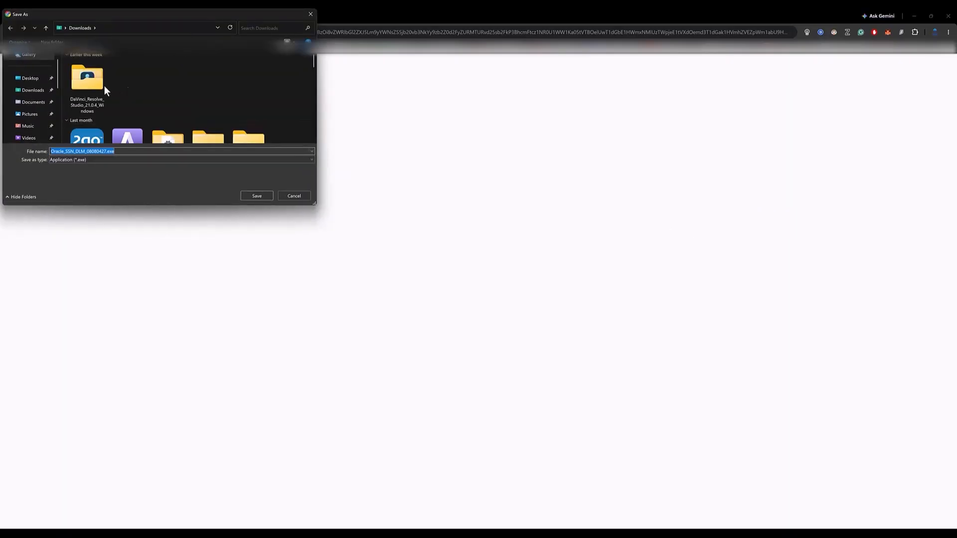
Step: Save Oracle_SSN_DLM_08080427.exe into Desktop\Download, then launch it from its folder
click(30, 78)
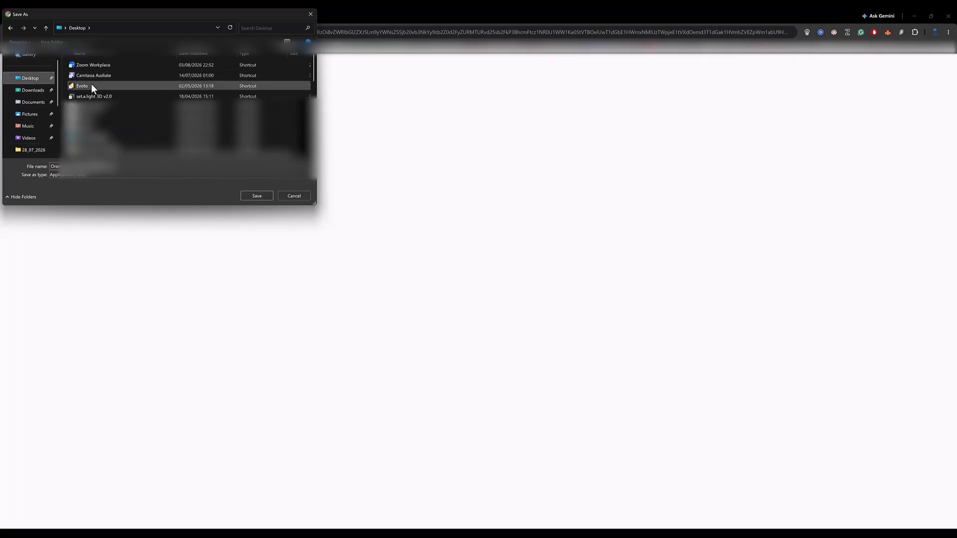
scroll(92, 91, down, 5)
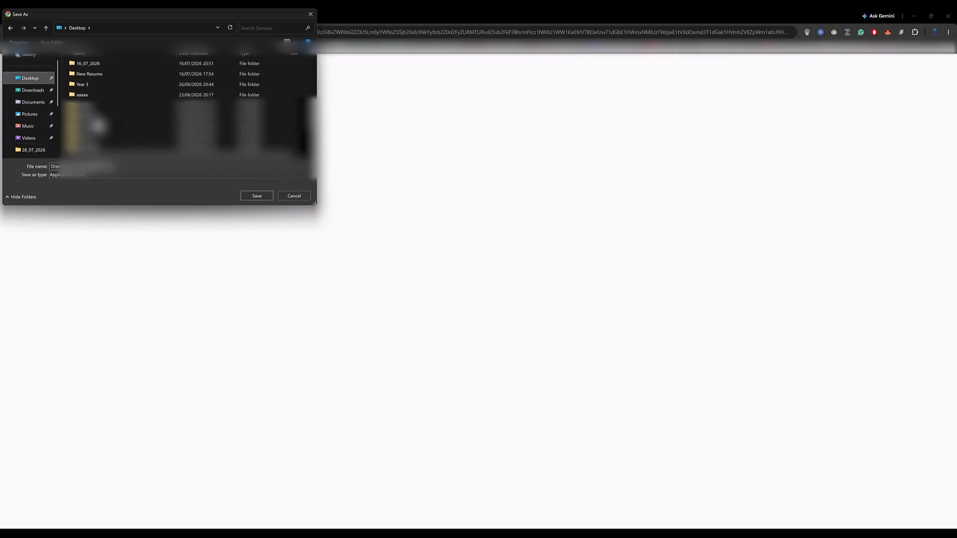
scroll(92, 92, down, 5)
scroll(91, 92, up, 10)
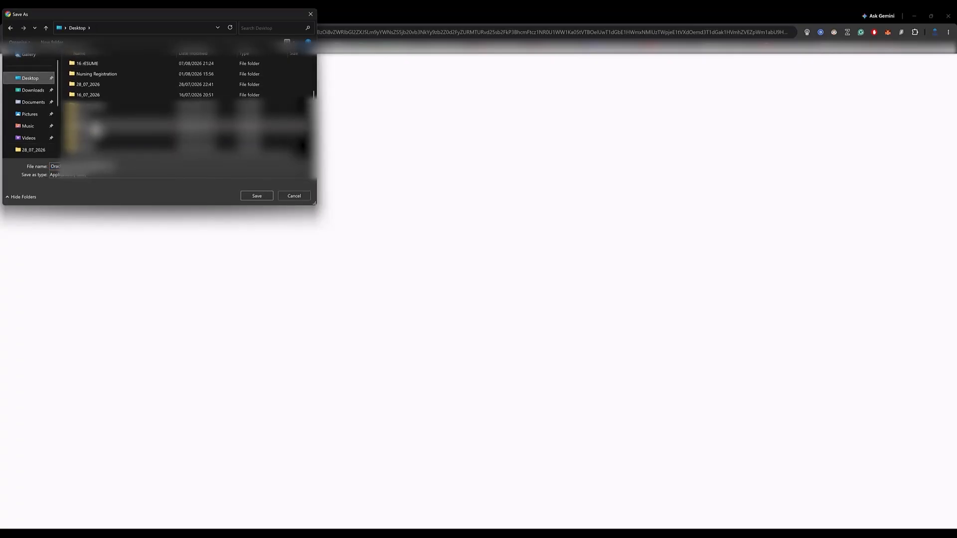
double_click(98, 119)
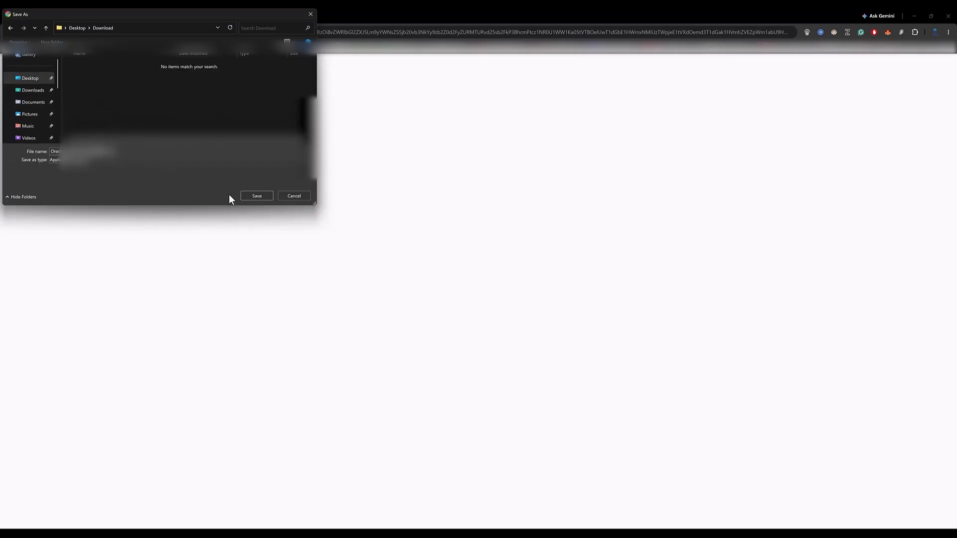
click(256, 196)
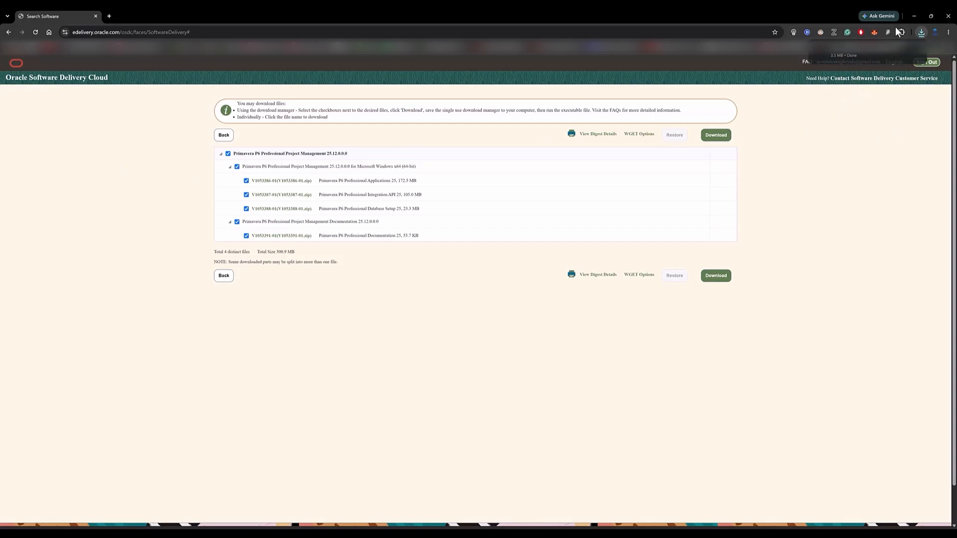
click(901, 51)
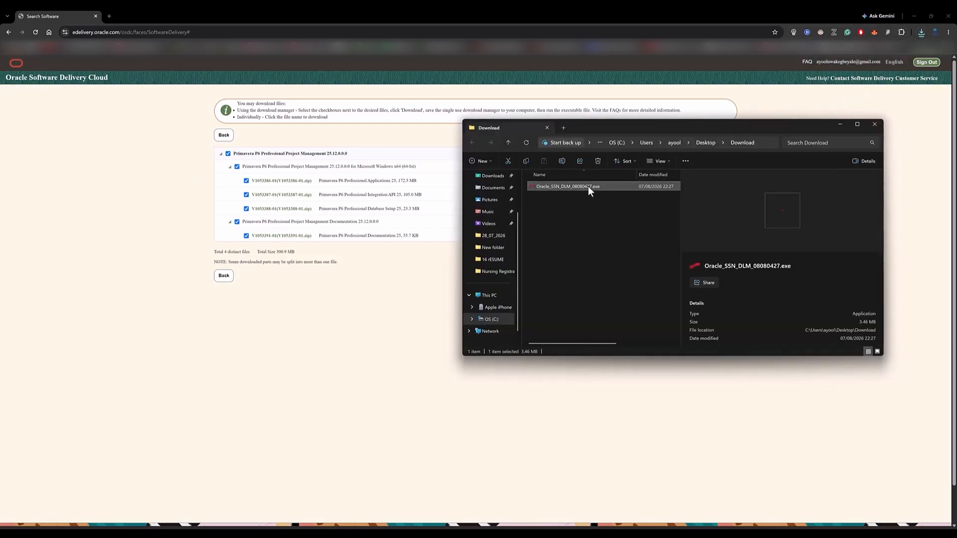
double_click(587, 186)
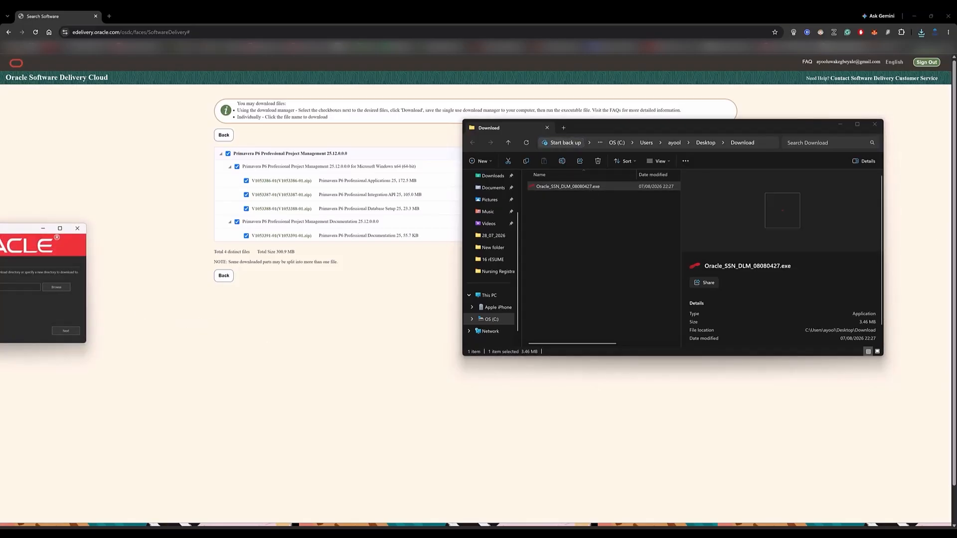
Step: Download all four zip files to the default destination, then open the folder containing them
drag(17, 229, 296, 187)
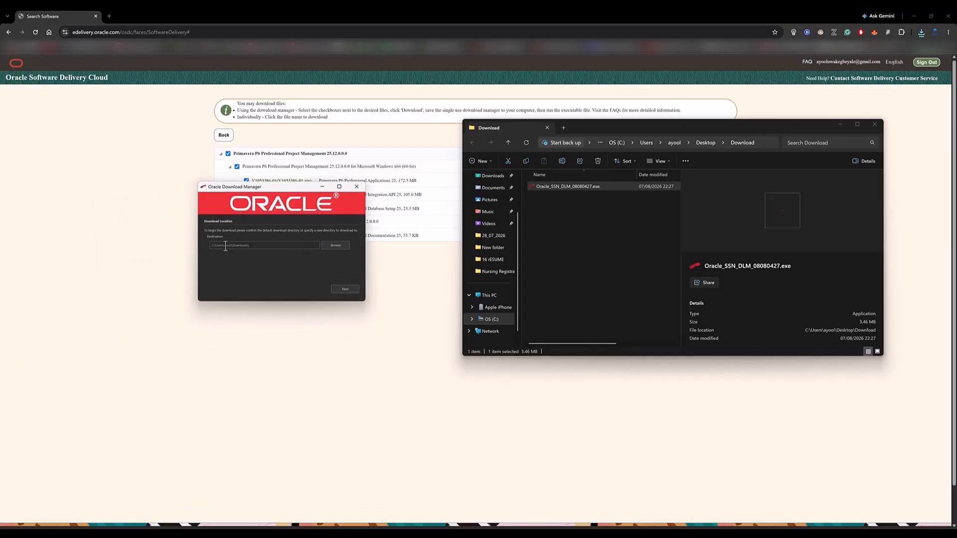
click(346, 290)
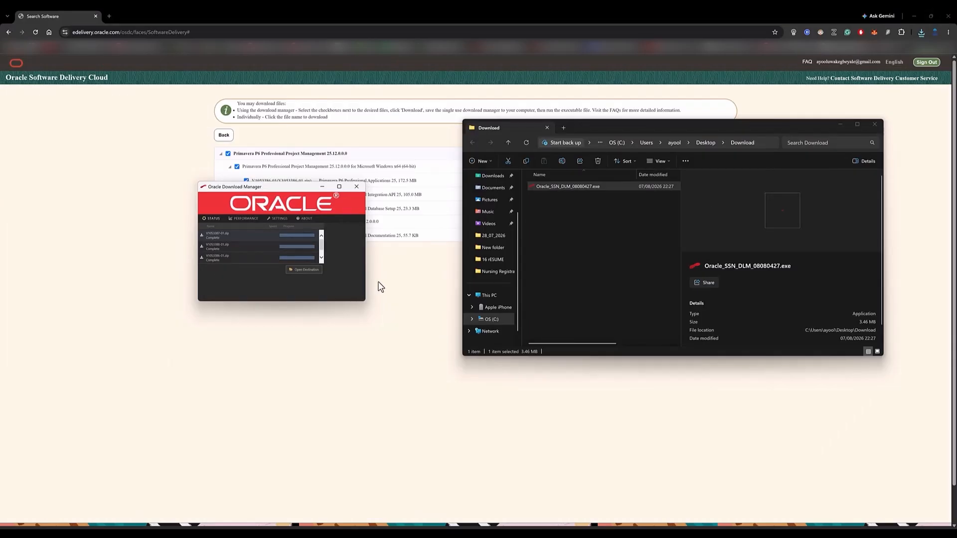
click(299, 274)
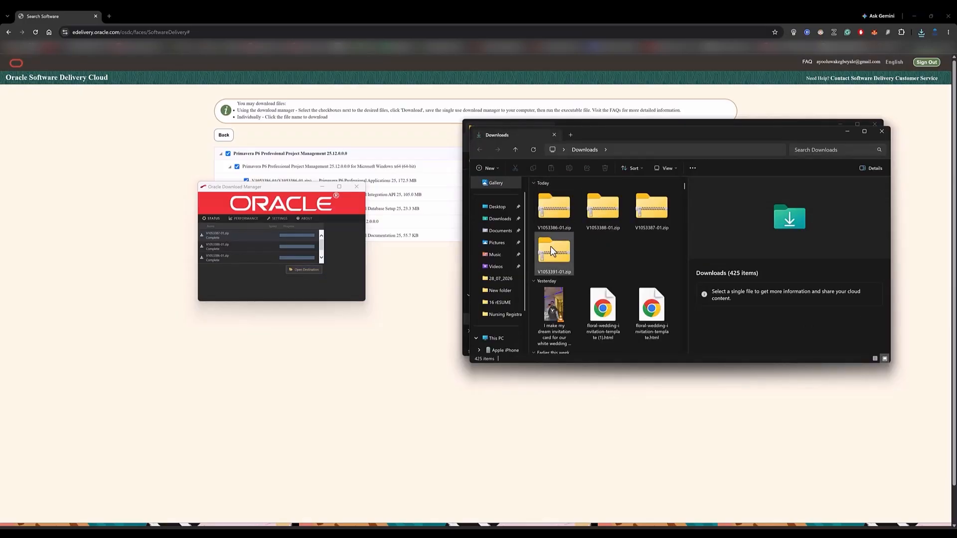
Step: Extract V1053386-01.zip and open the resulting V1053386-01 folder
click(554, 226)
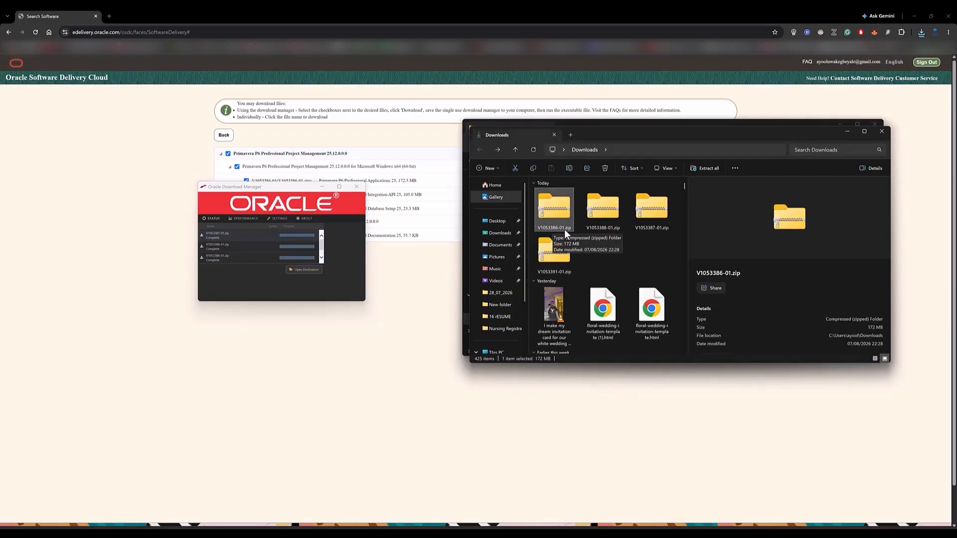
right_click(560, 221)
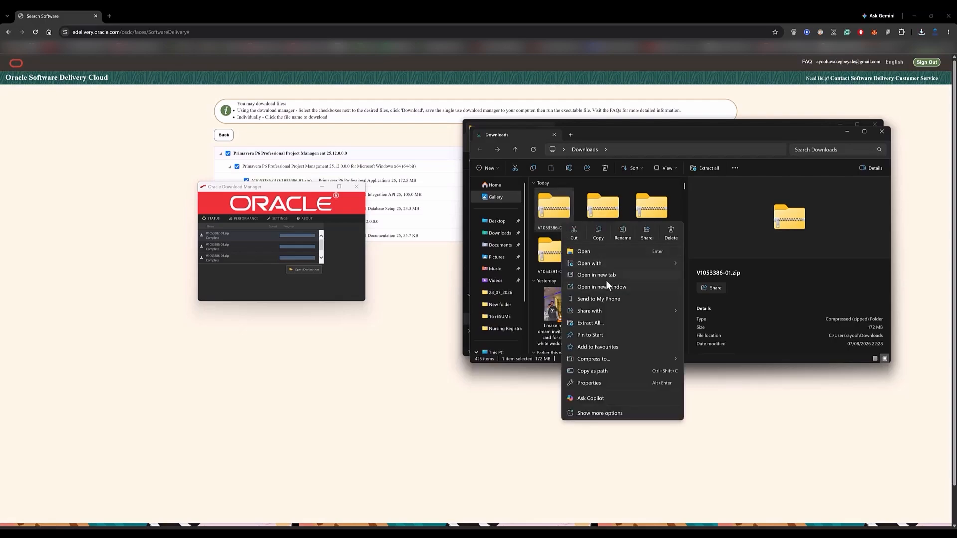
click(583, 415)
mouse_move(597, 287)
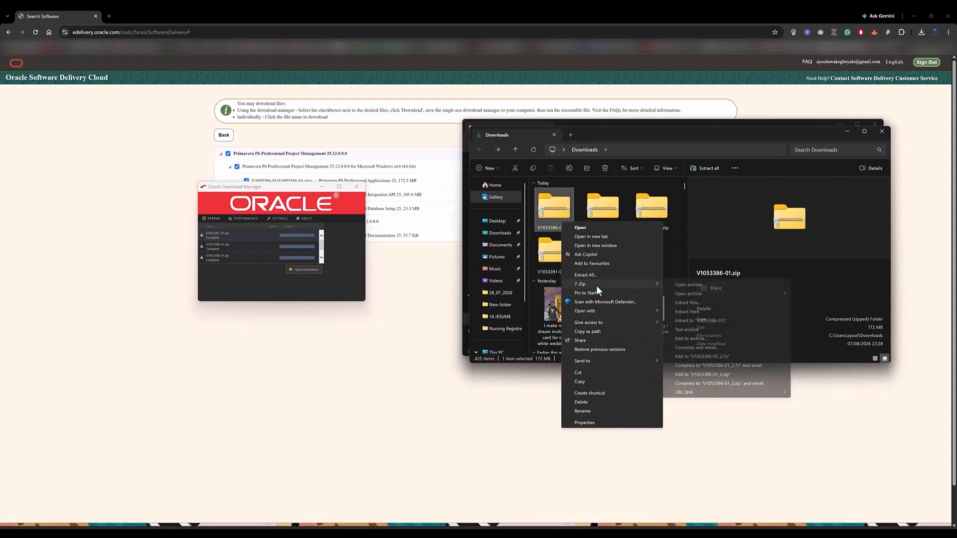
click(689, 303)
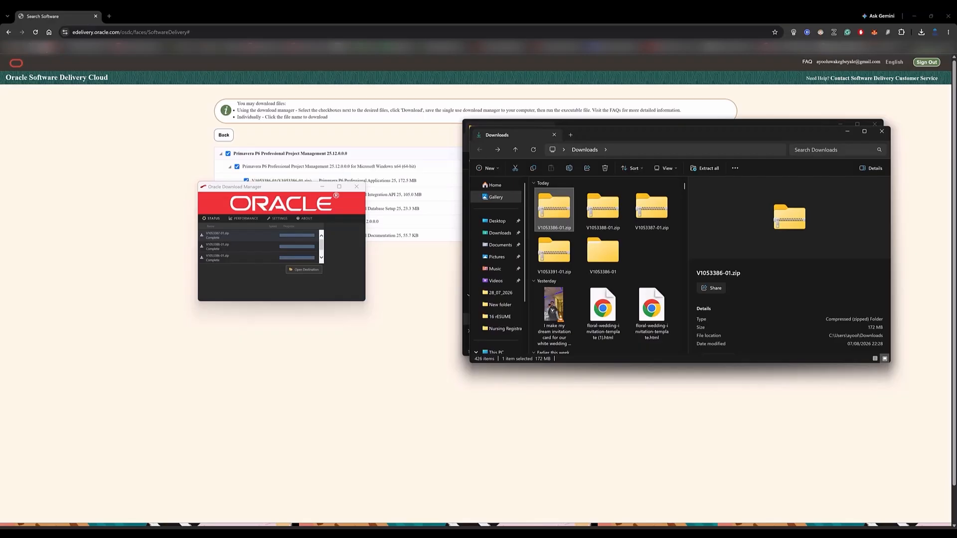
double_click(607, 263)
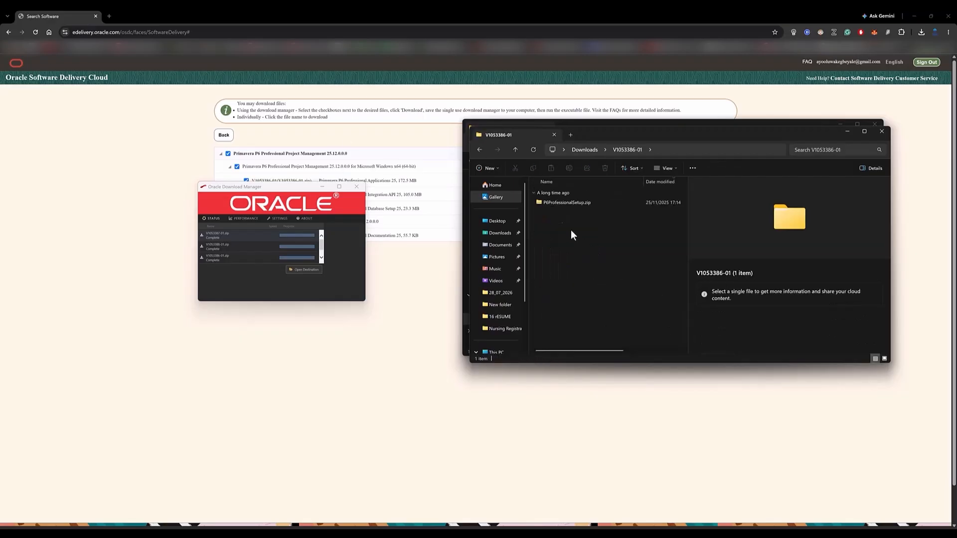
Step: Extract P6ProfessionalSetup.zip with 7-Zip, open its folder and select P6ProfessionalSetup.exe
double_click(555, 204)
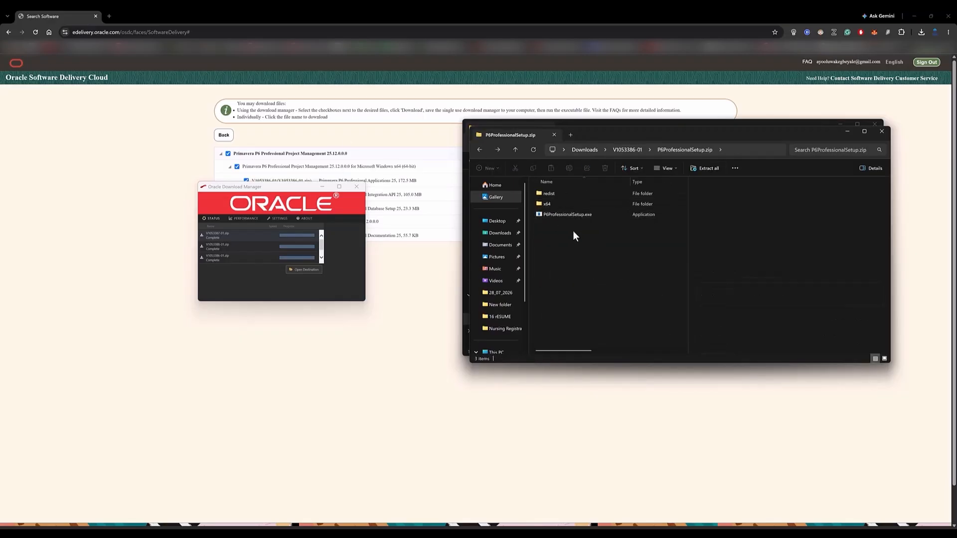
key(alt+Left)
right_click(561, 204)
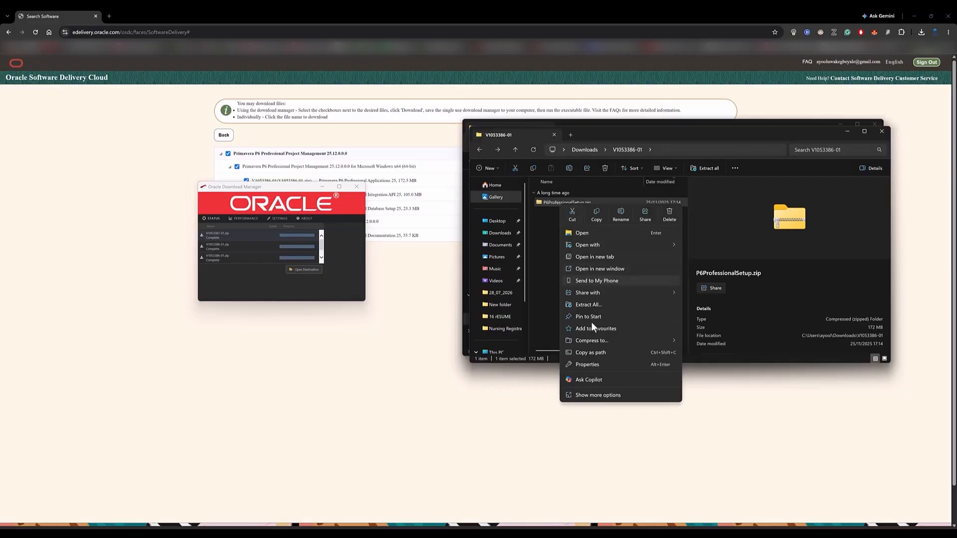
click(596, 395)
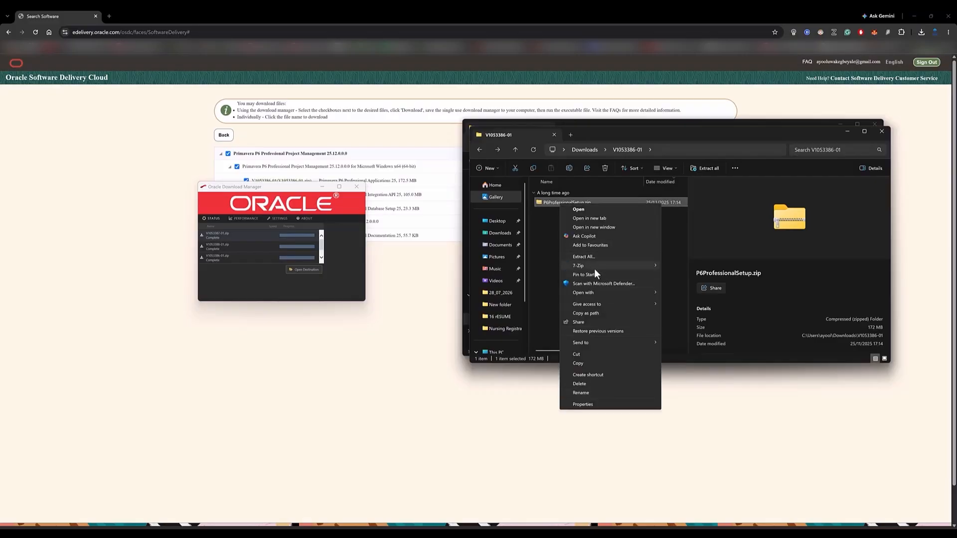
mouse_move(596, 266)
click(698, 284)
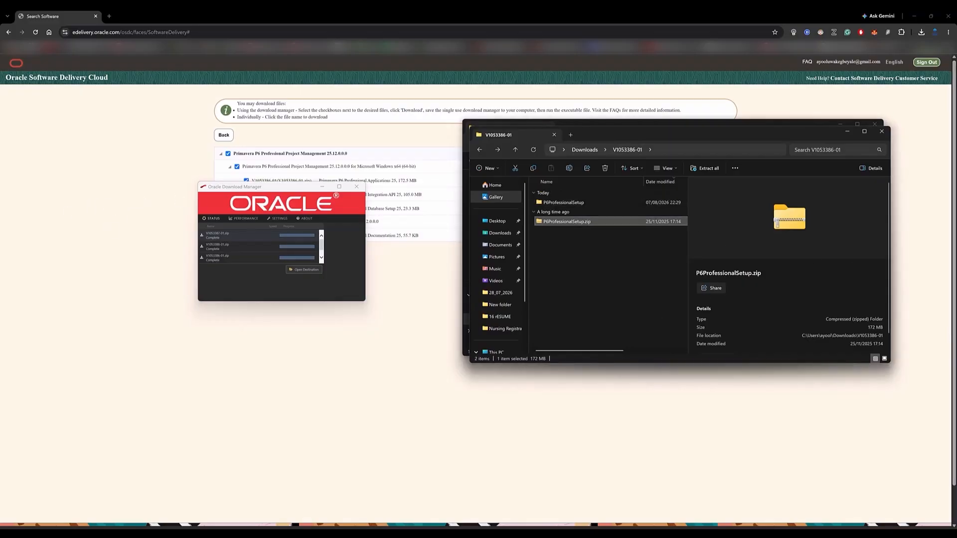
double_click(556, 202)
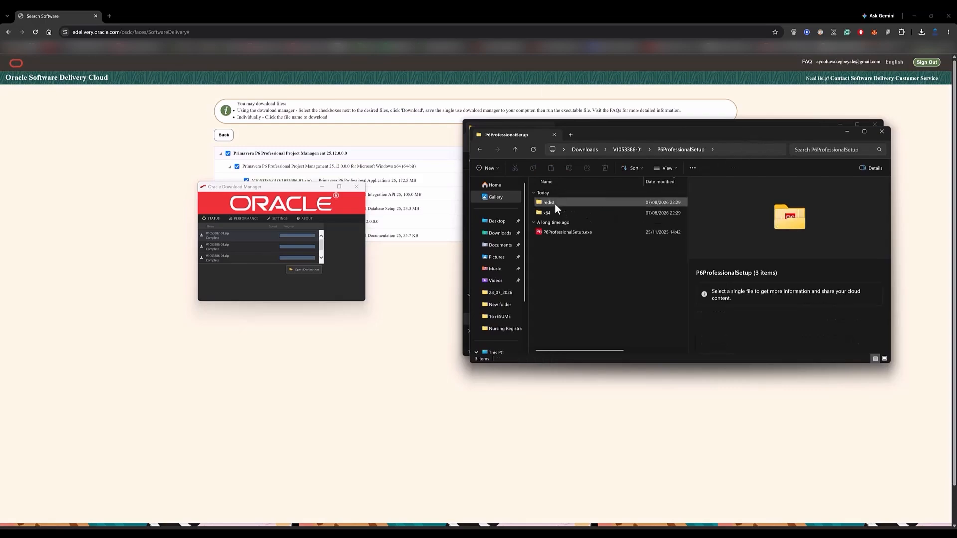
click(552, 234)
Step: Run P6ProfessionalSetup.exe as administrator and install P6 Professional 25 with the Typical setup
right_click(552, 234)
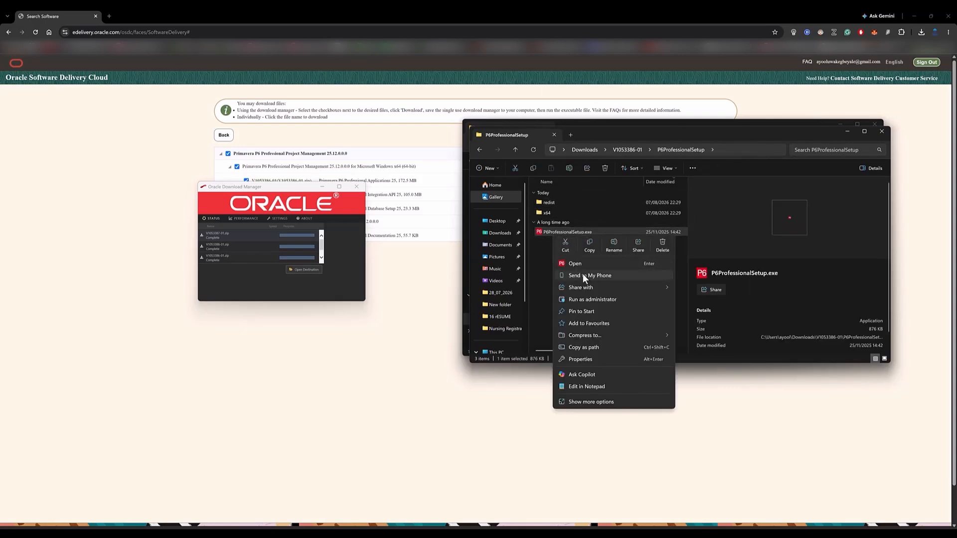
click(596, 299)
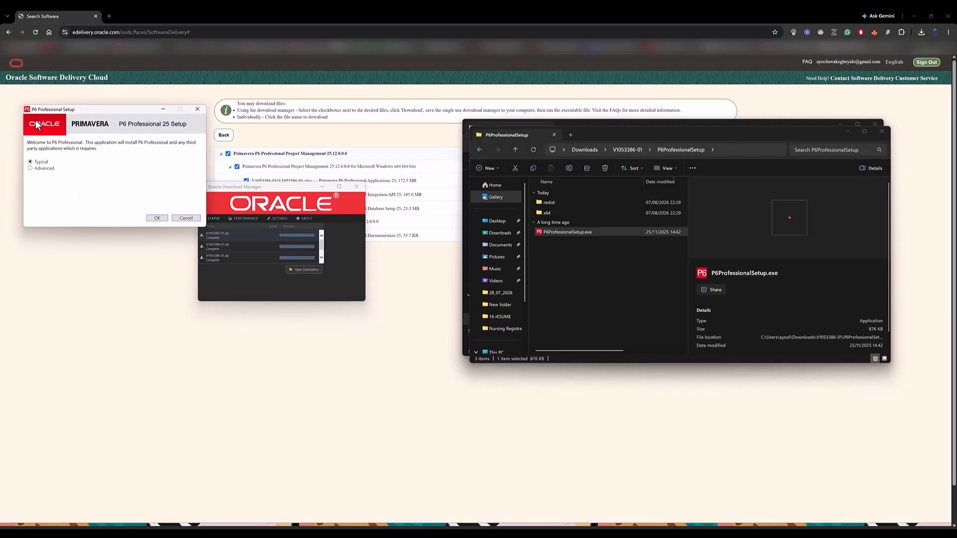
drag(148, 110, 333, 150)
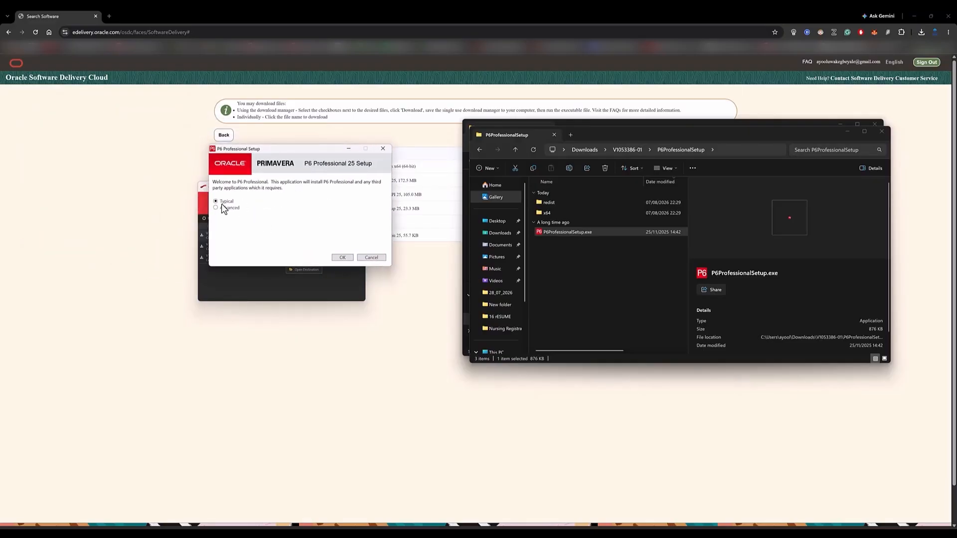
click(344, 257)
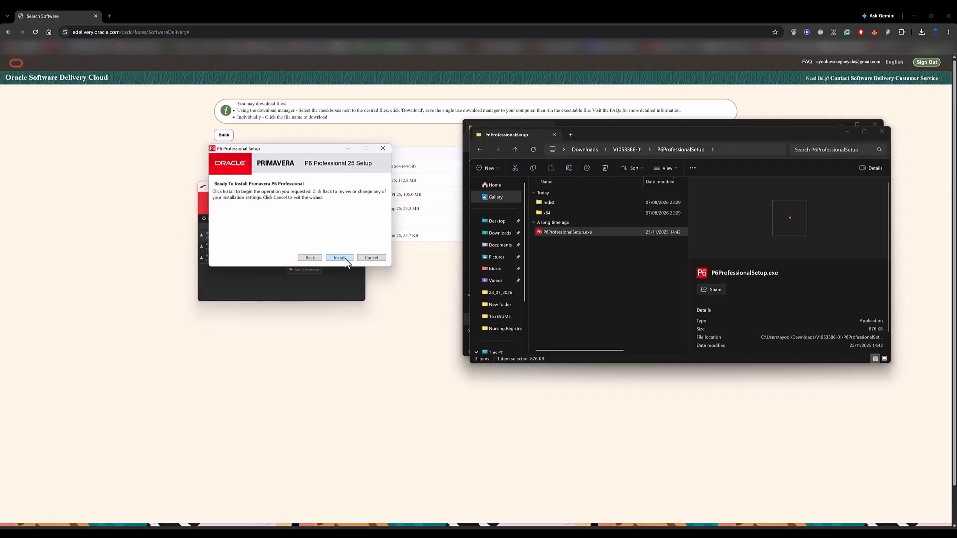
click(343, 258)
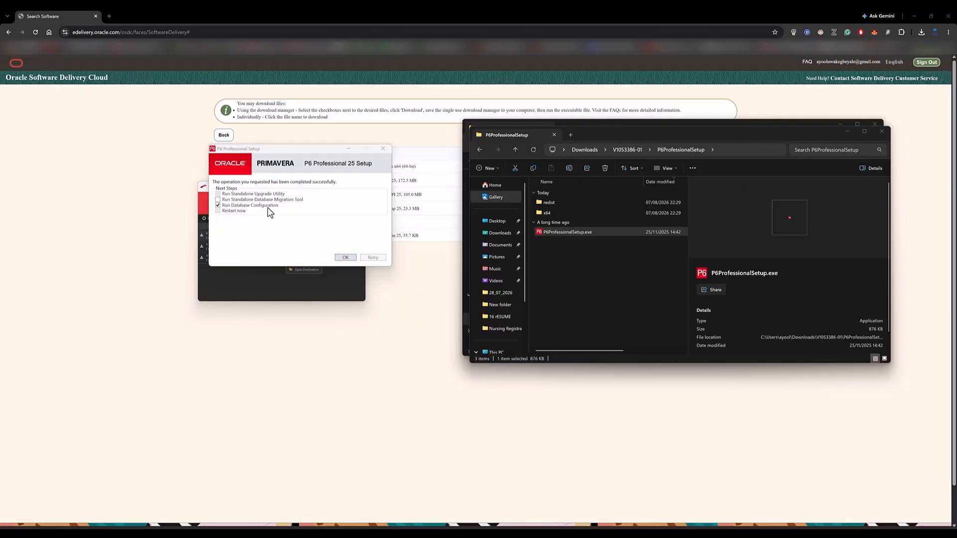
click(343, 257)
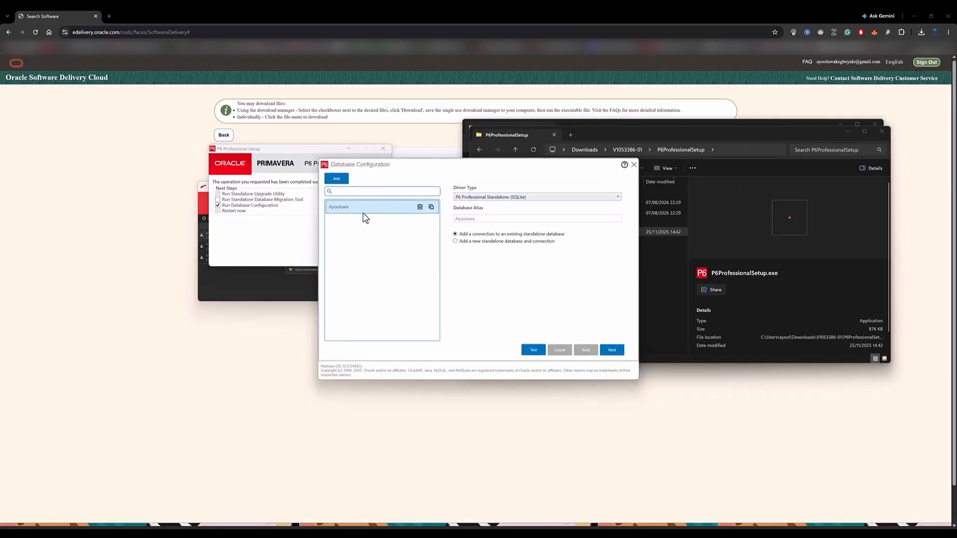
Step: Choose the P6 Professional Standalone (SQLite) driver and add a new standalone database
click(509, 198)
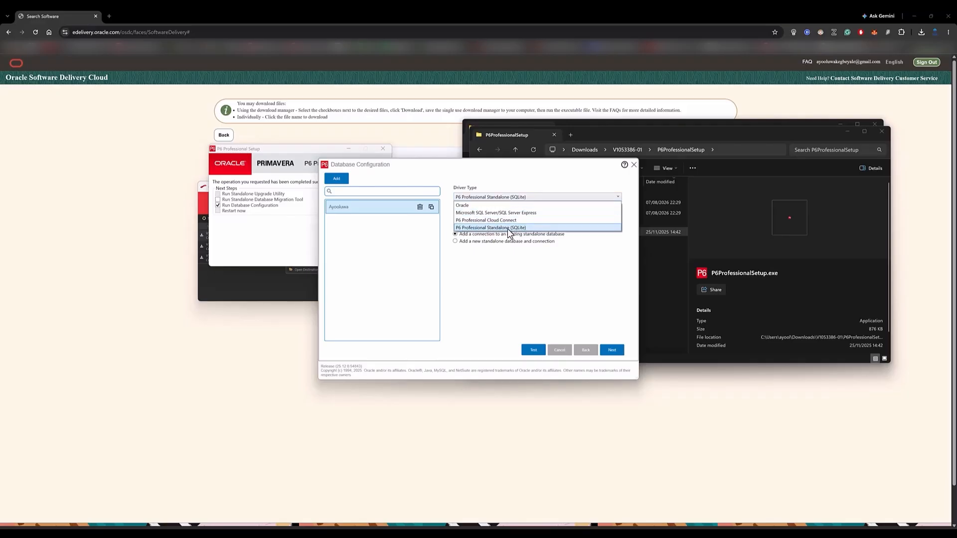
click(525, 228)
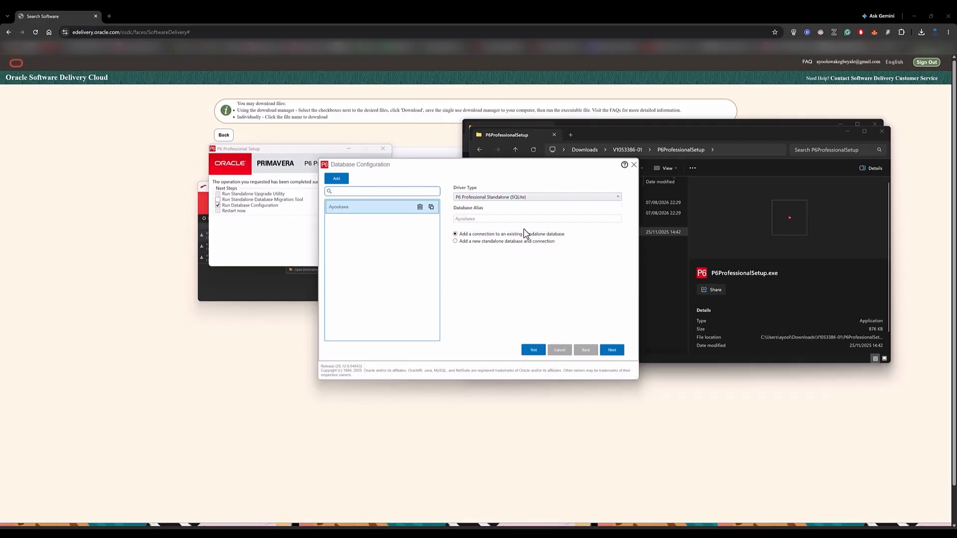
click(471, 241)
click(605, 351)
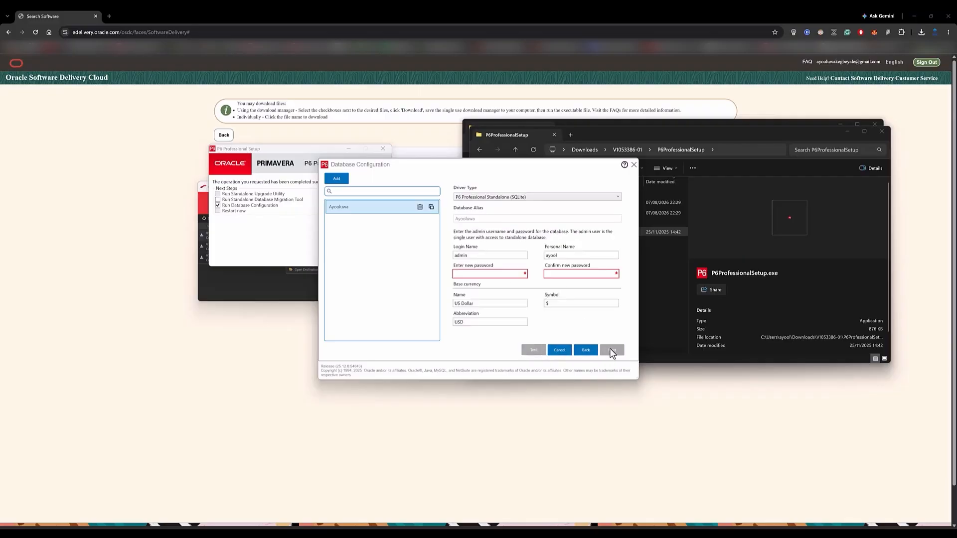
Step: Enter and confirm the admin password, keep US Dollar, and save the alias overwriting PPMDBSQLite.db
click(492, 274)
text(••)
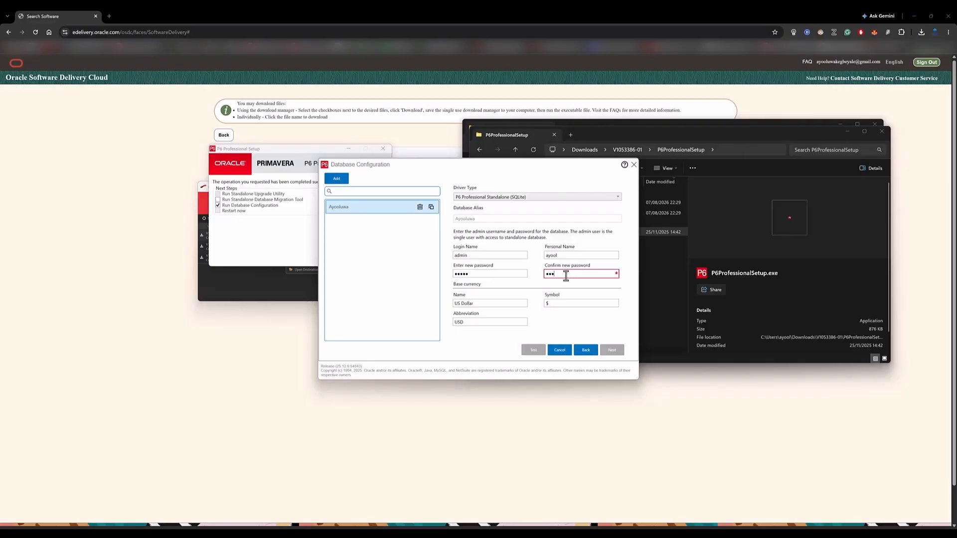
text(••)
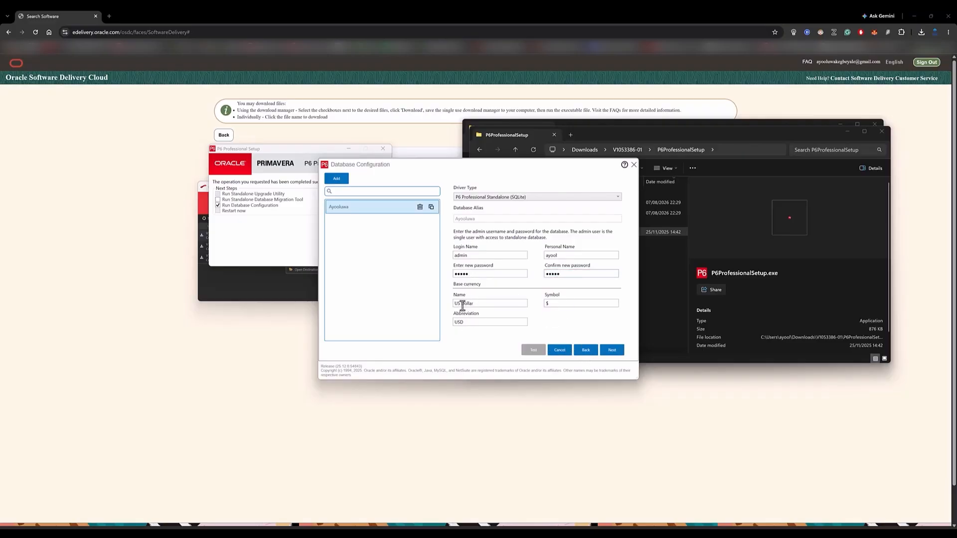
click(486, 303)
click(612, 350)
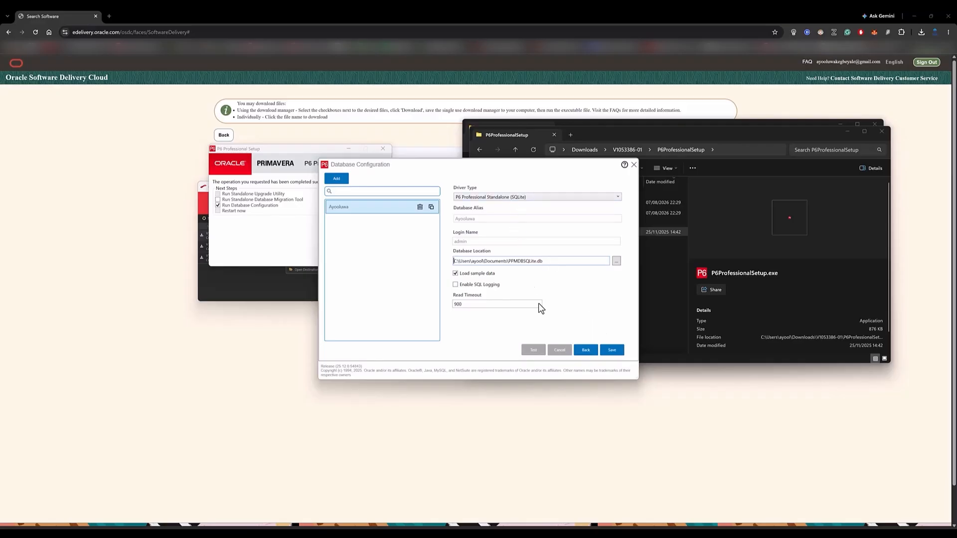
click(605, 350)
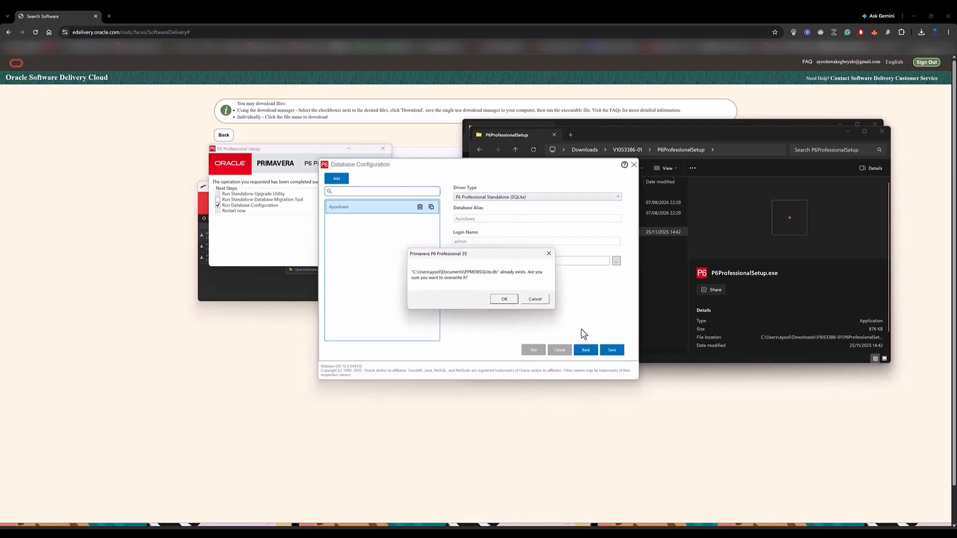
click(504, 297)
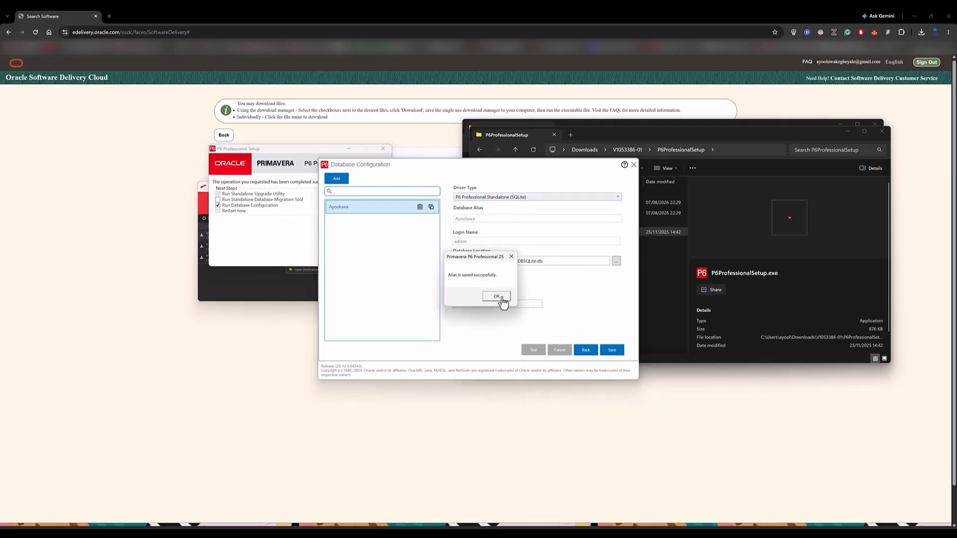
click(501, 297)
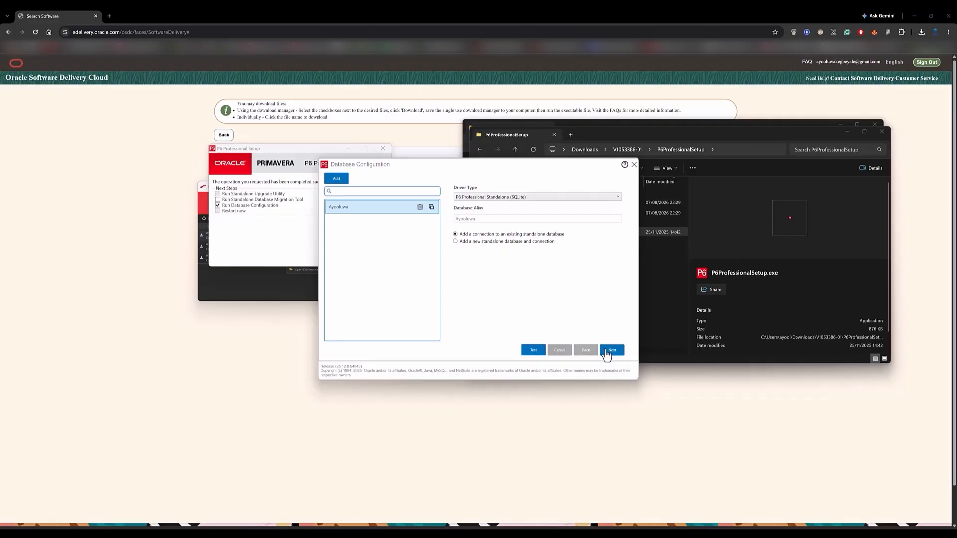
click(633, 165)
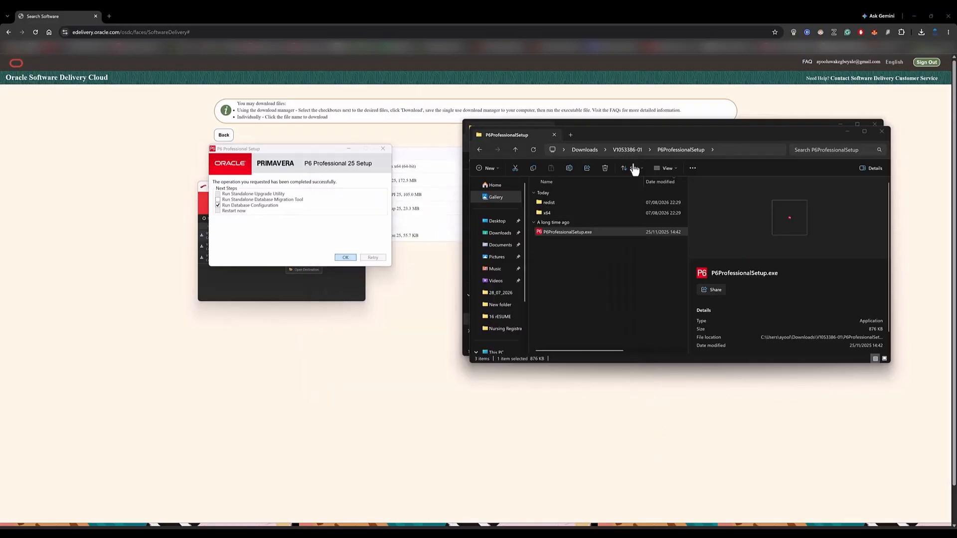
Step: Close the Download Manager and launch P6 Professional 25 (x64) from the Start search
click(359, 188)
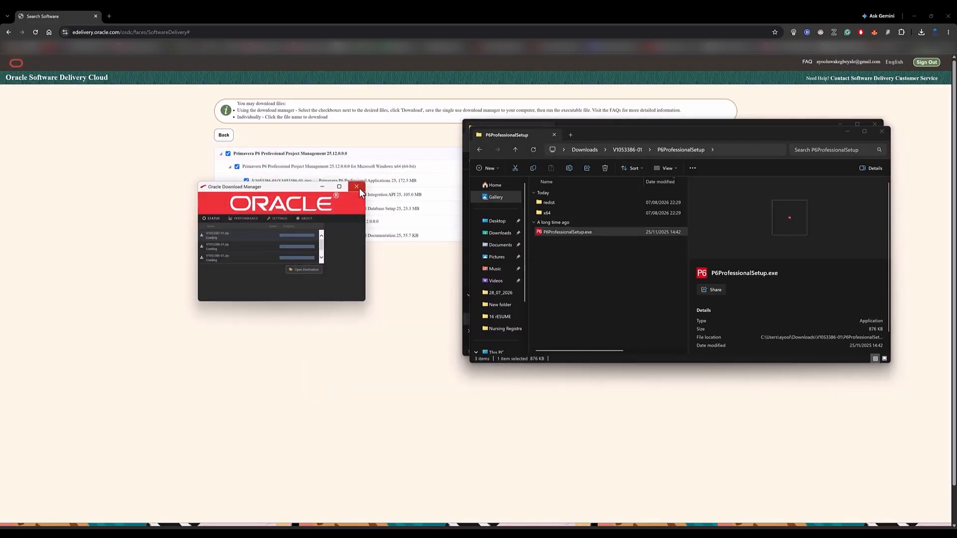
key(super)
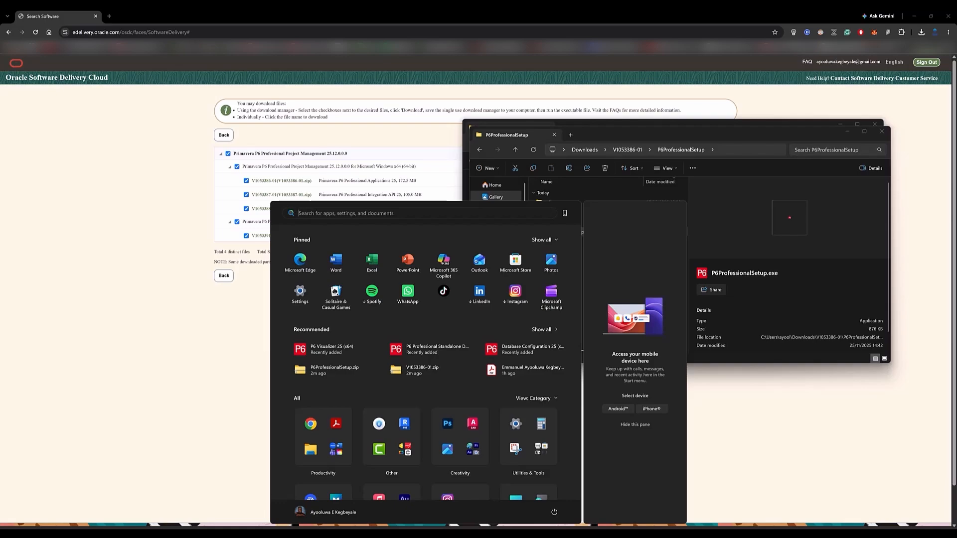
text(pr)
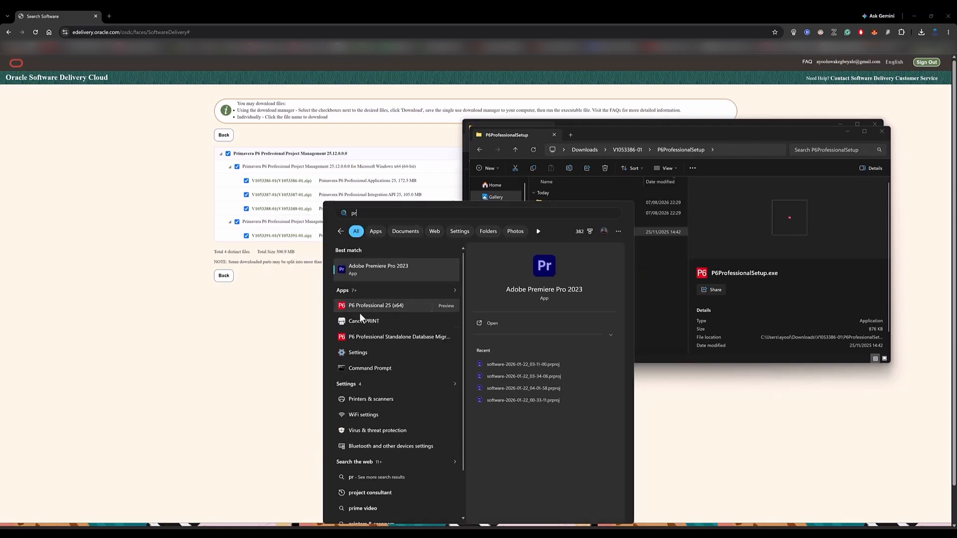
click(386, 308)
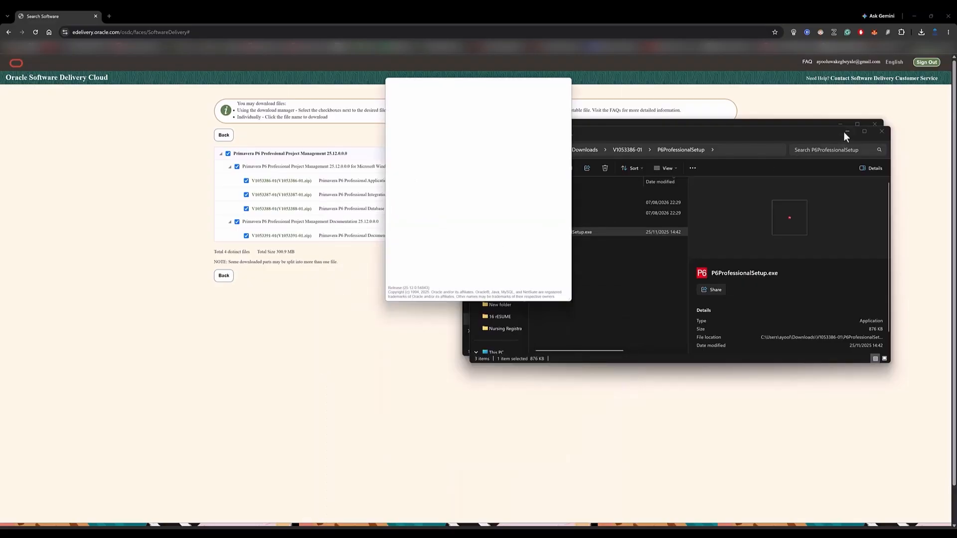
Step: Enter the admin password at the P6 login screen and connect to the database
click(843, 131)
click(839, 125)
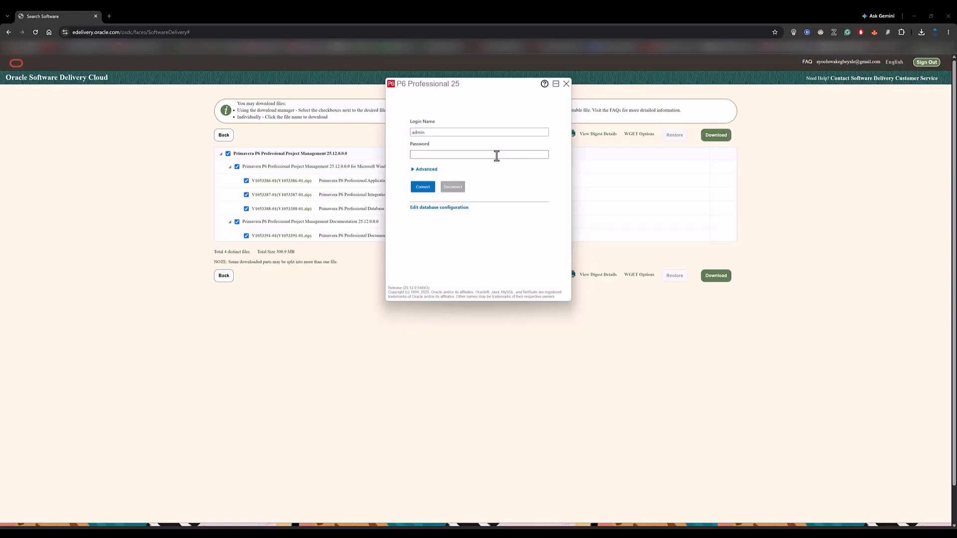
text(dmi)
click(426, 188)
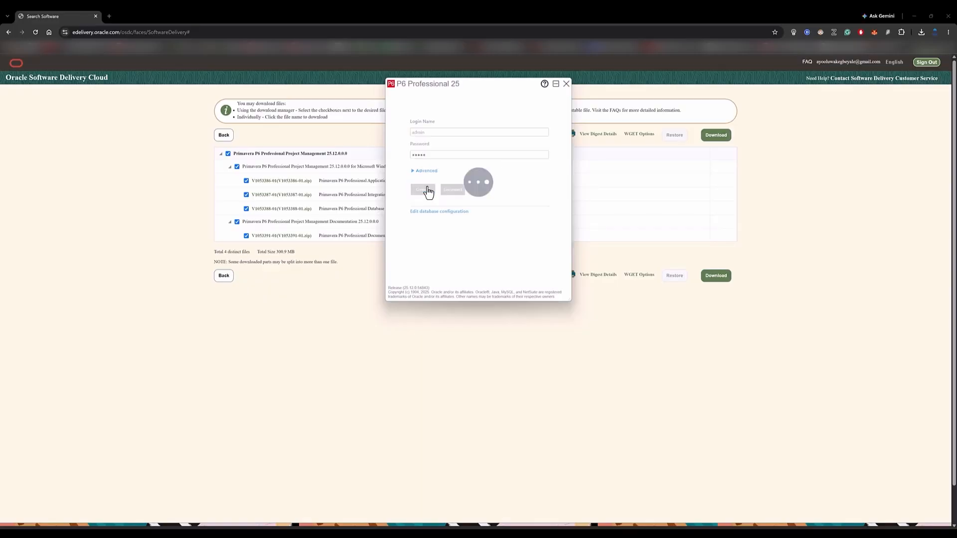